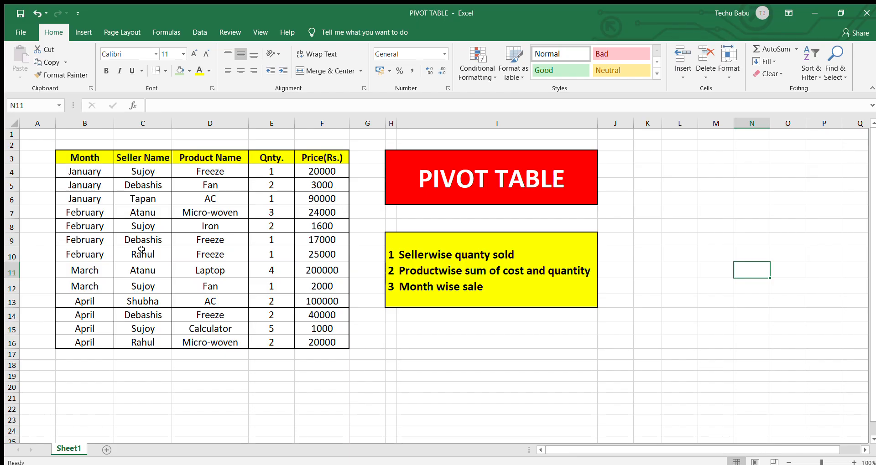
pyautogui.click(150, 226)
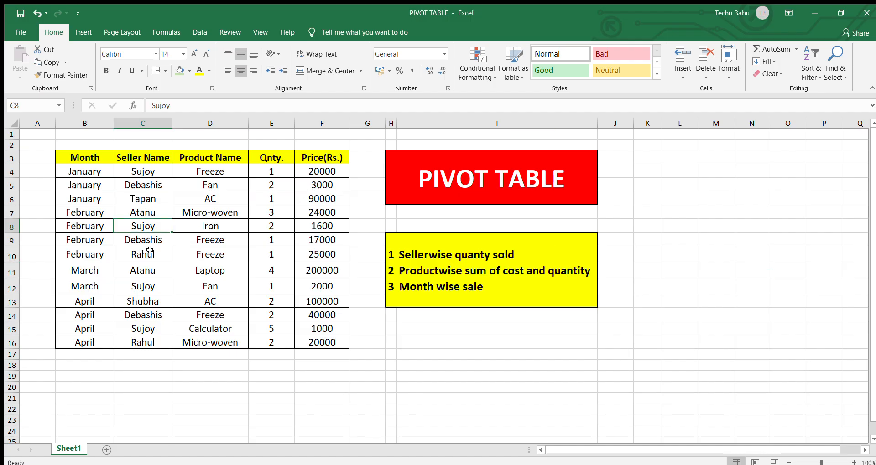
pyautogui.click(151, 173)
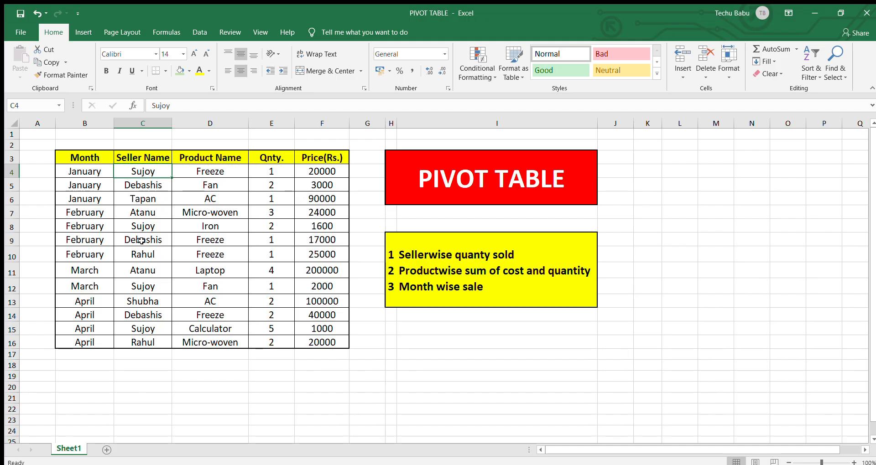
pyautogui.click(151, 224)
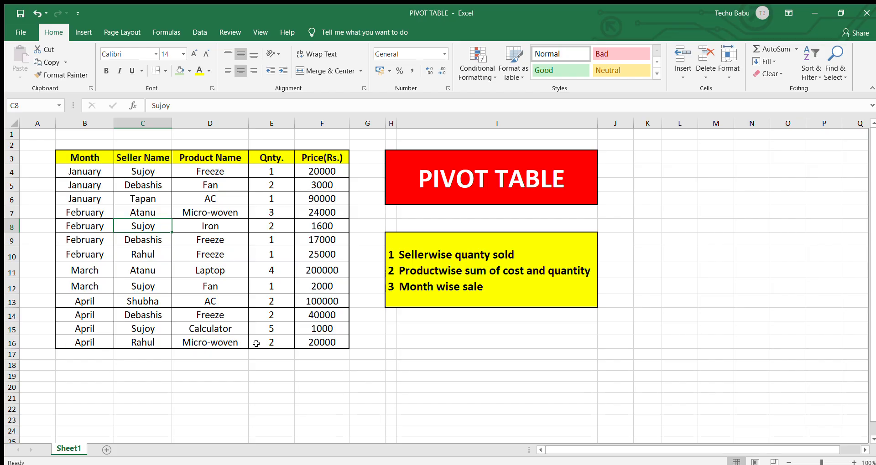
# Step: Insert a PivotTable on a new worksheet, using the whole sales table B3:F16 as its source
pyautogui.click(97, 156)
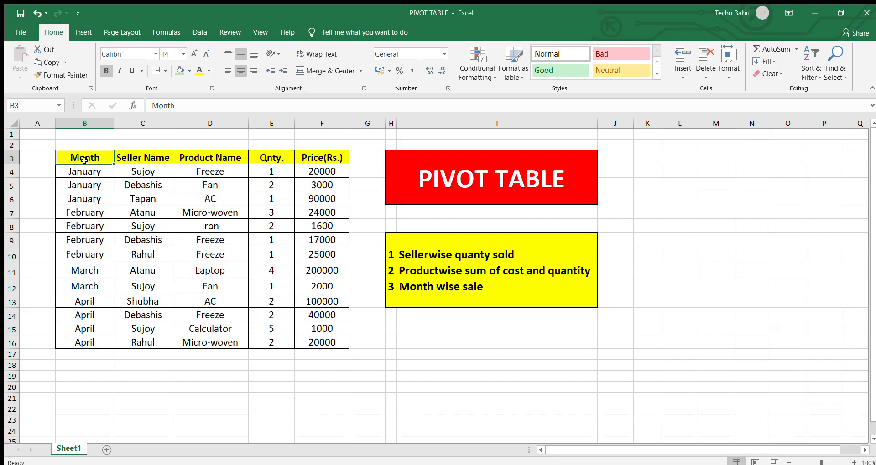
pyautogui.hotkey('ctrl', 'a')
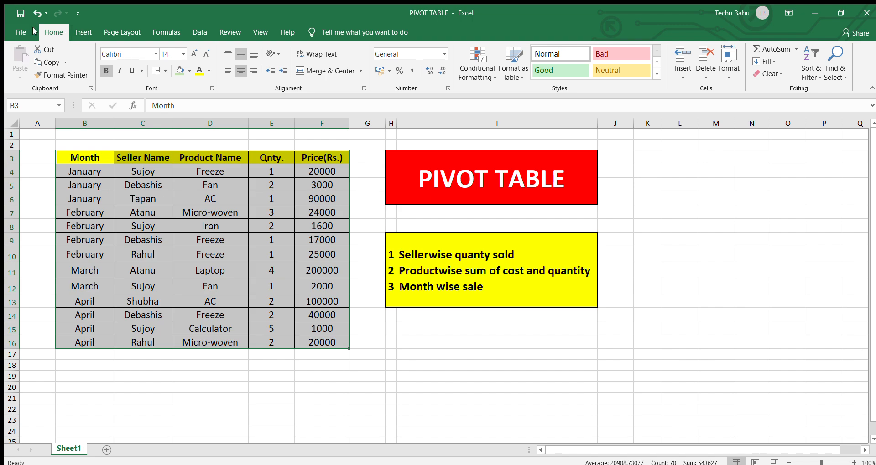
pyautogui.click(75, 35)
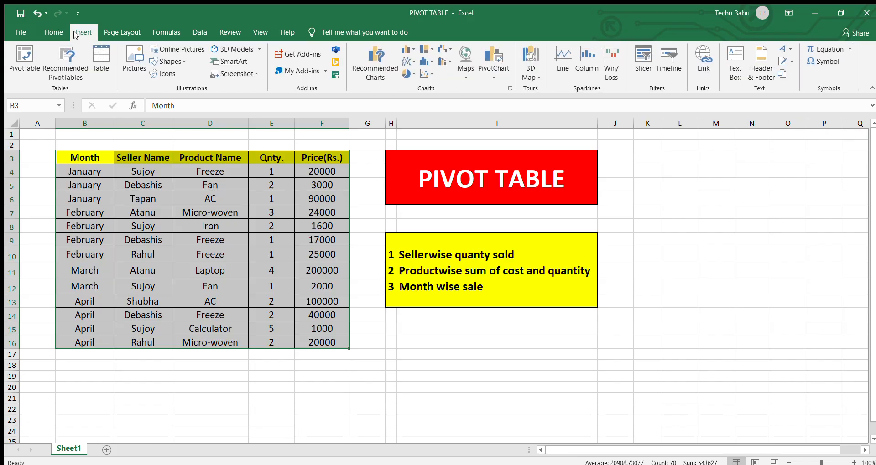
pyautogui.click(20, 62)
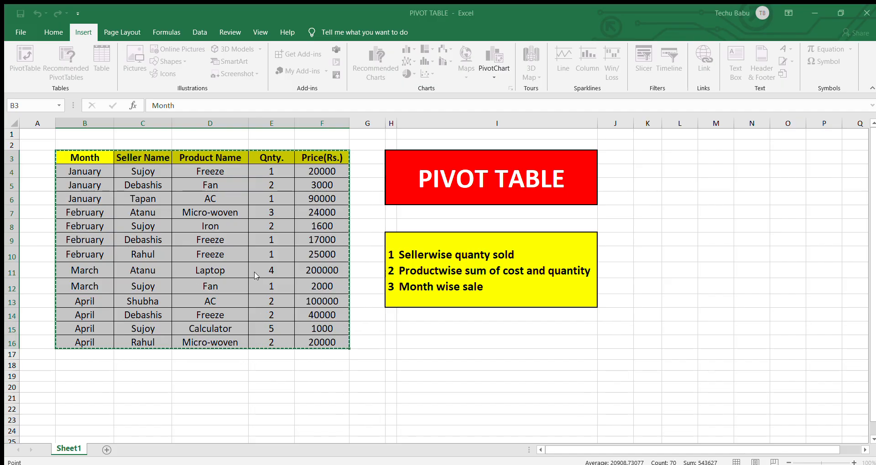
pyautogui.click(271, 315)
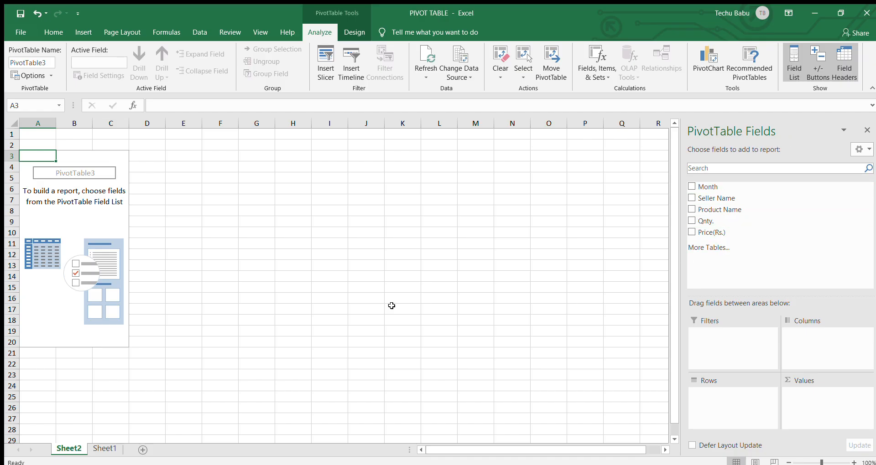
pyautogui.click(99, 449)
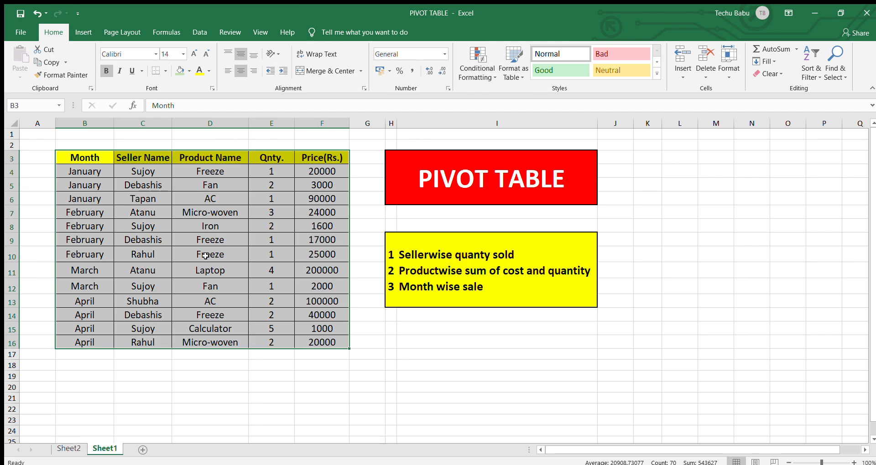
pyautogui.click(68, 449)
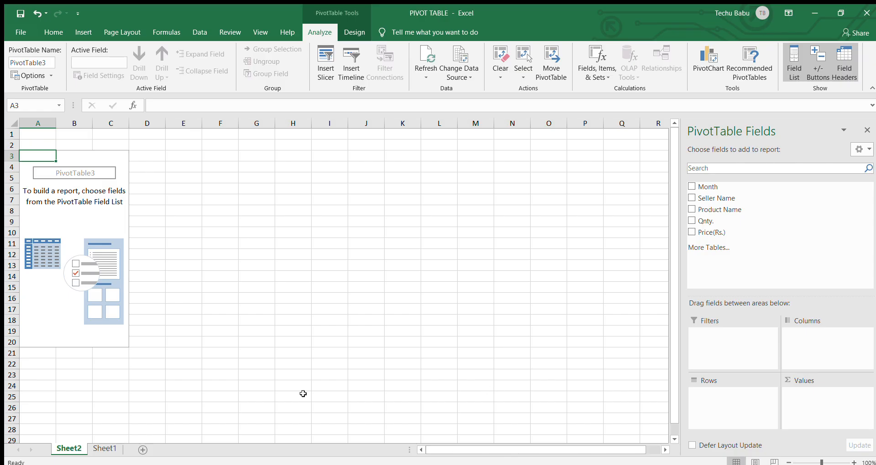
pyautogui.click(99, 449)
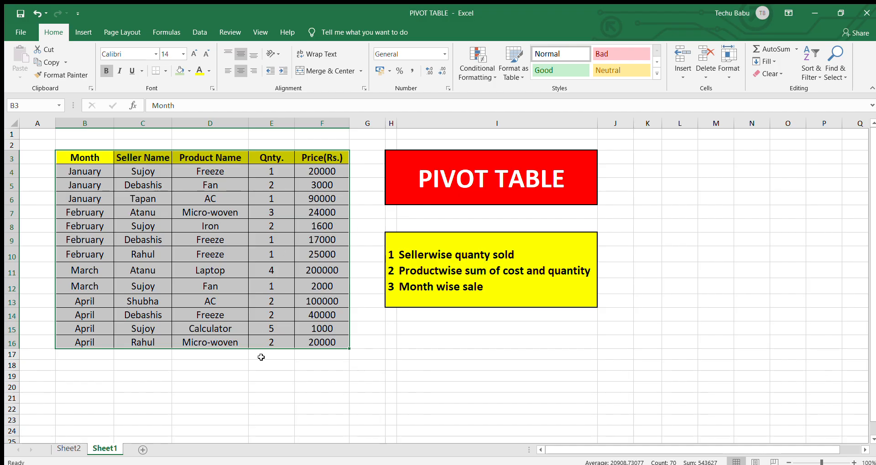
pyautogui.click(64, 449)
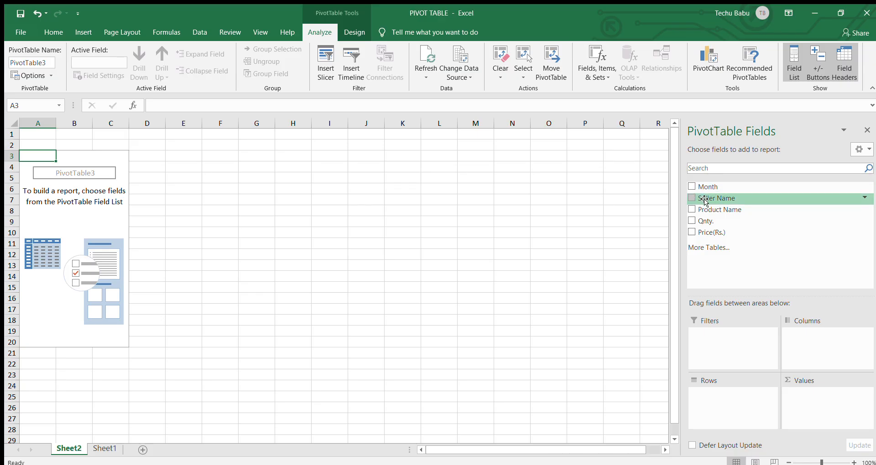
# Step: Build the seller-wise quantity report with Seller Name in Rows and the sum of Qnty. in Values
pyautogui.moveTo(705, 201); pyautogui.dragTo(744, 409)
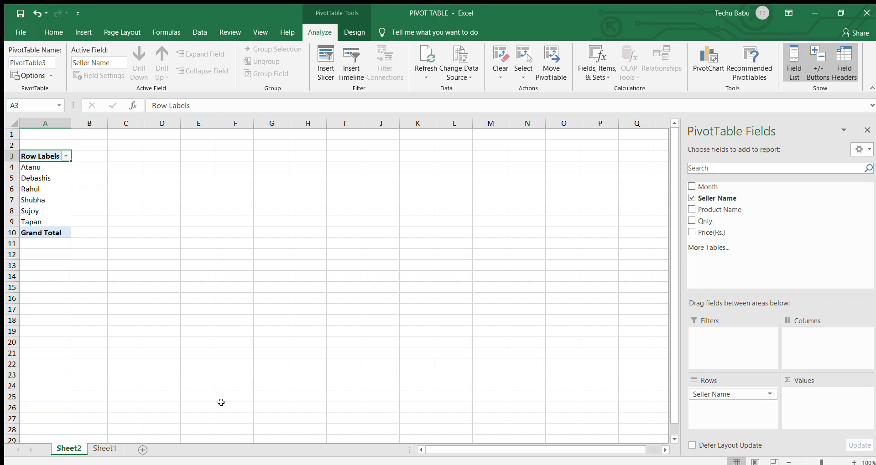
pyautogui.click(98, 449)
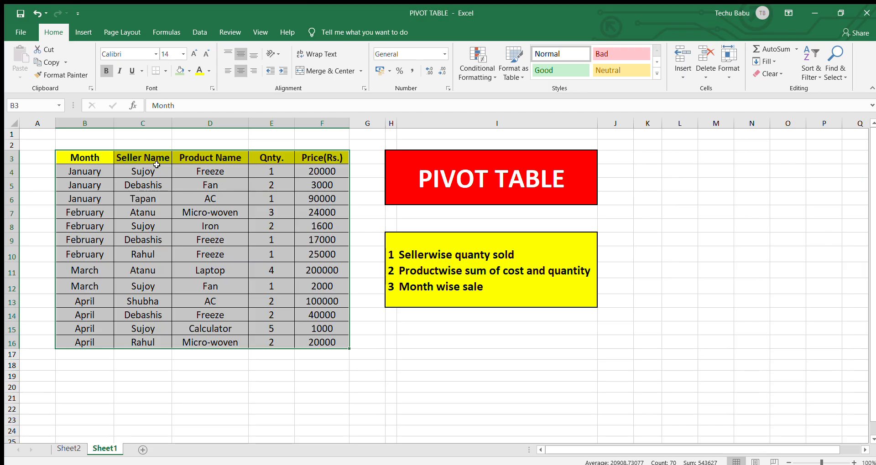
pyautogui.click(68, 449)
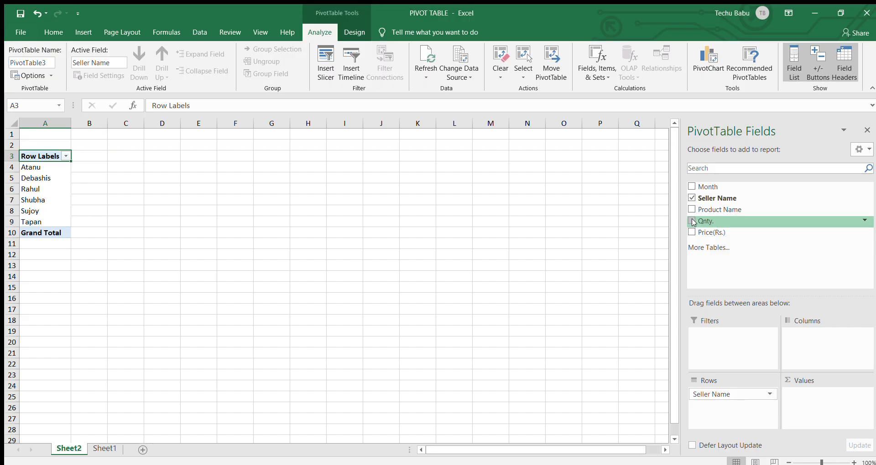
pyautogui.moveTo(690, 220); pyautogui.dragTo(796, 399)
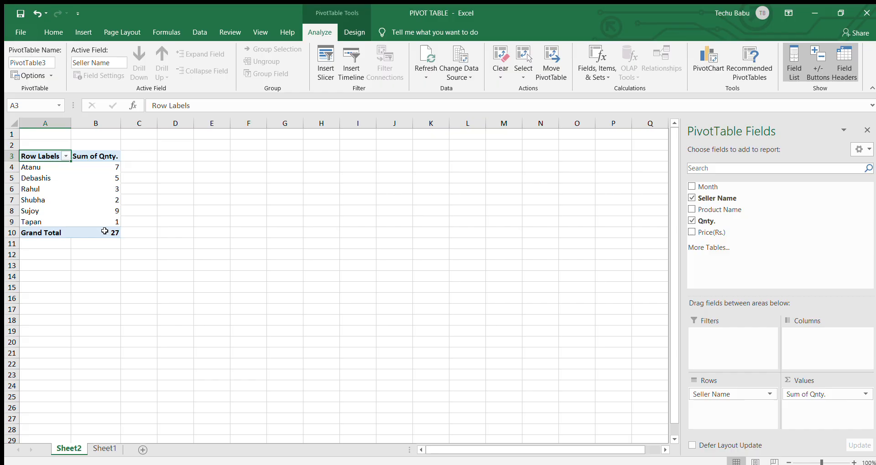
# Step: Add Product Name to the Rows of the Sheet2 PivotTable, beneath Seller Name
pyautogui.click(104, 448)
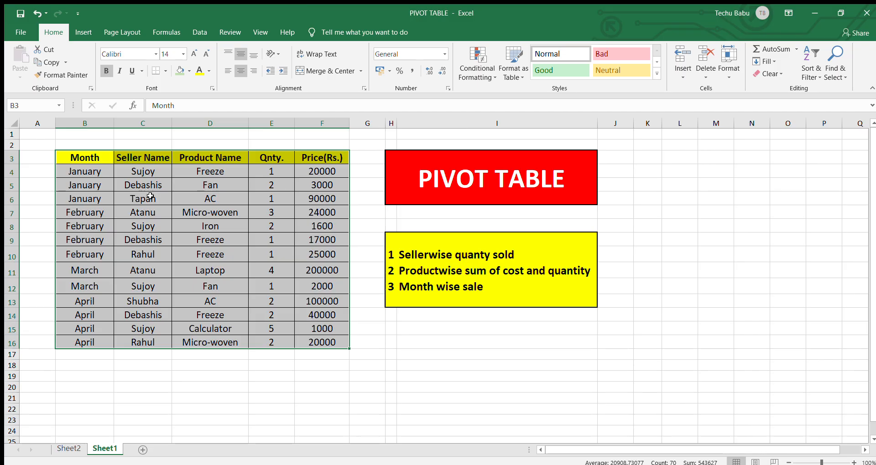
pyautogui.click(147, 213)
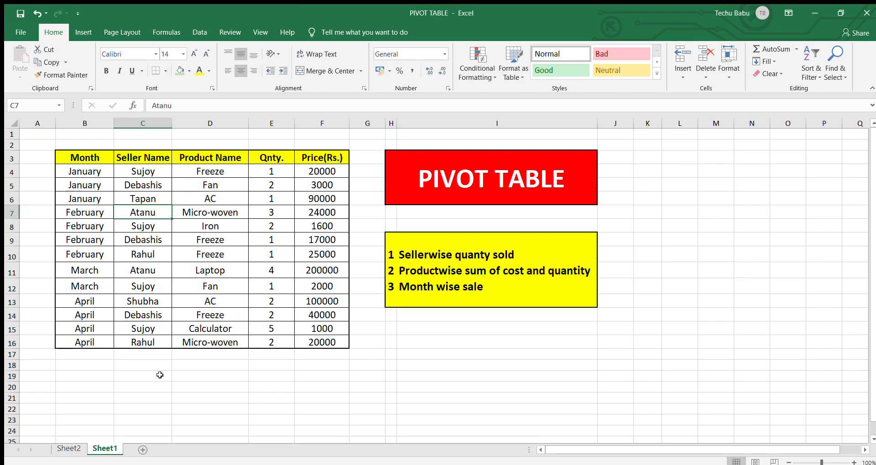
pyautogui.click(62, 449)
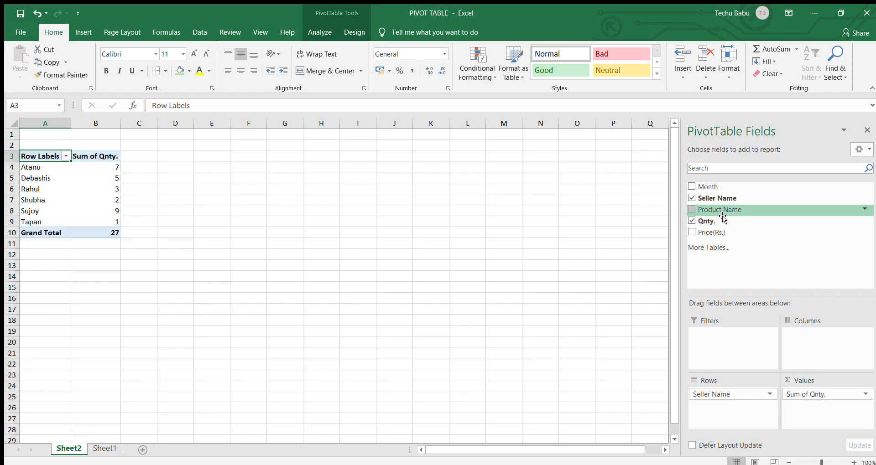
pyautogui.moveTo(722, 211); pyautogui.dragTo(729, 416)
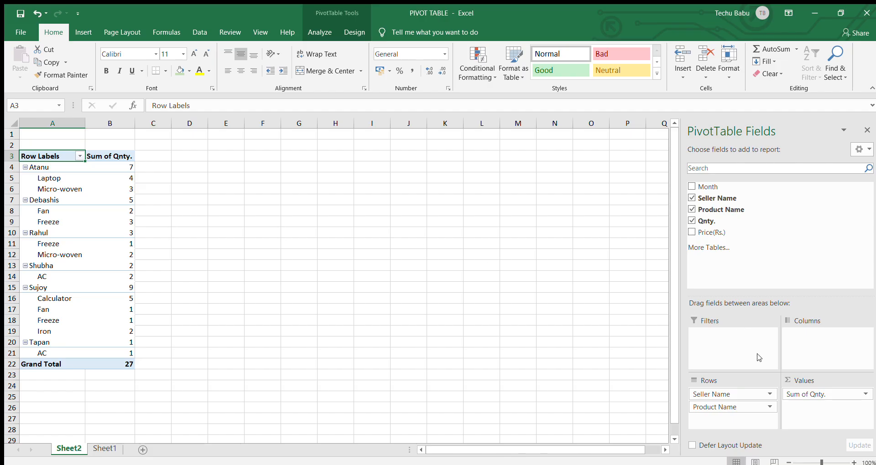
# Step: Insert a second PivotTable from the Sheet1 sales table B3:F16 on another new worksheet
pyautogui.click(97, 447)
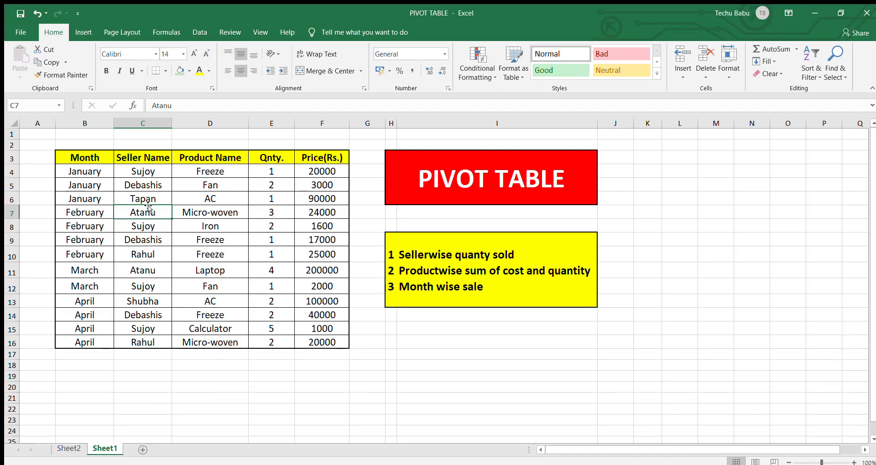
pyautogui.click(86, 157)
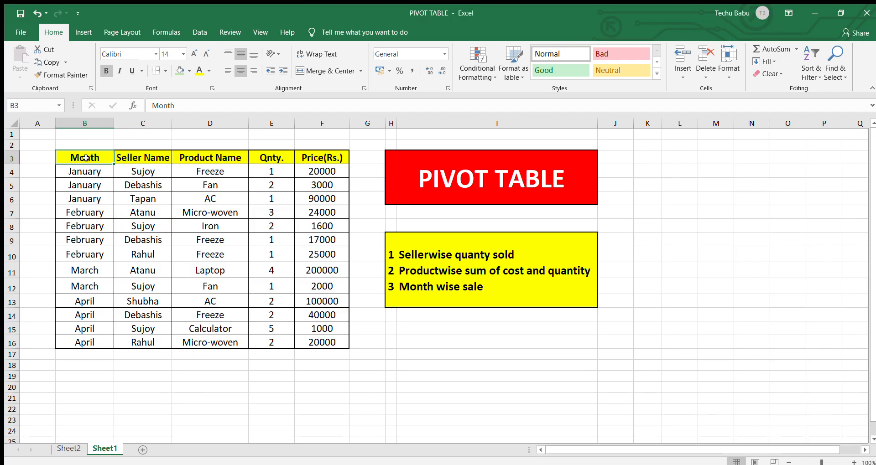
pyautogui.hotkey('ctrl', 'a')
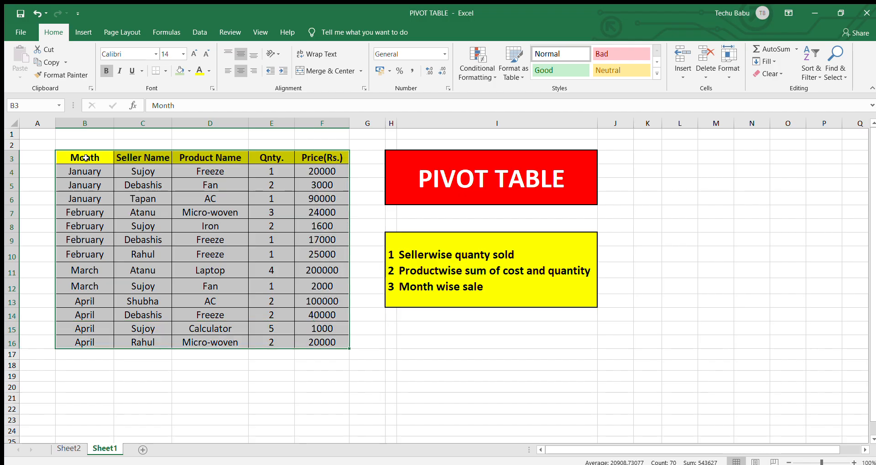
pyautogui.click(81, 30)
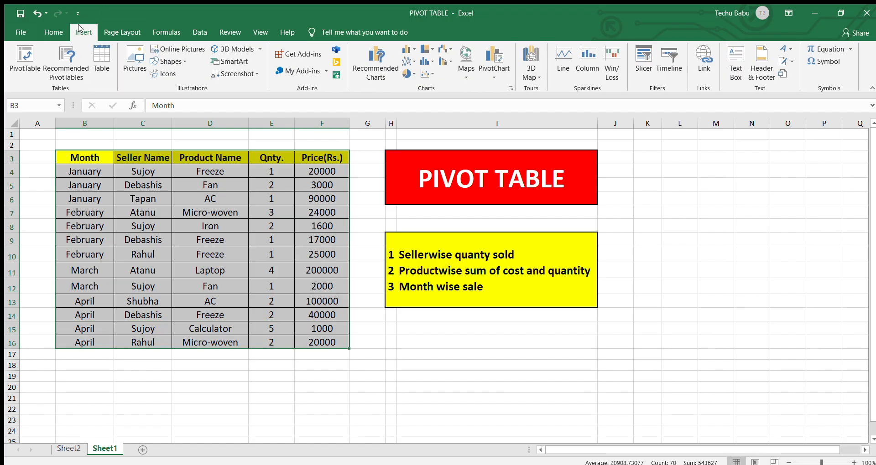
pyautogui.click(23, 58)
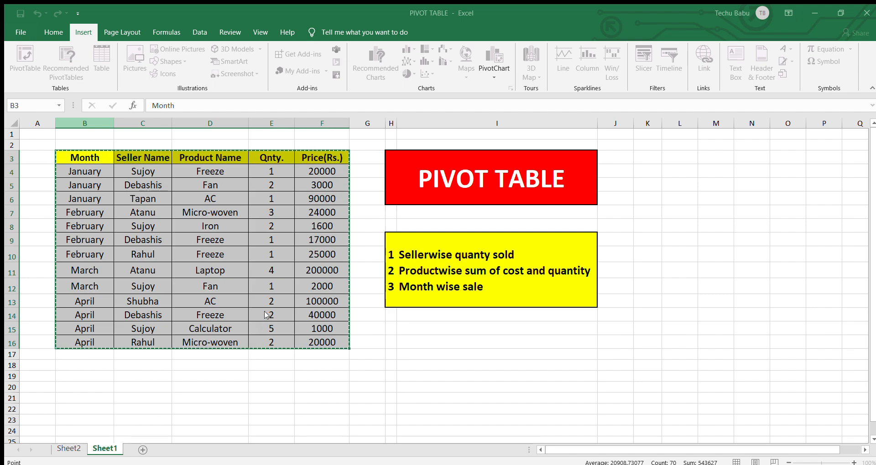
pyautogui.press('Return')
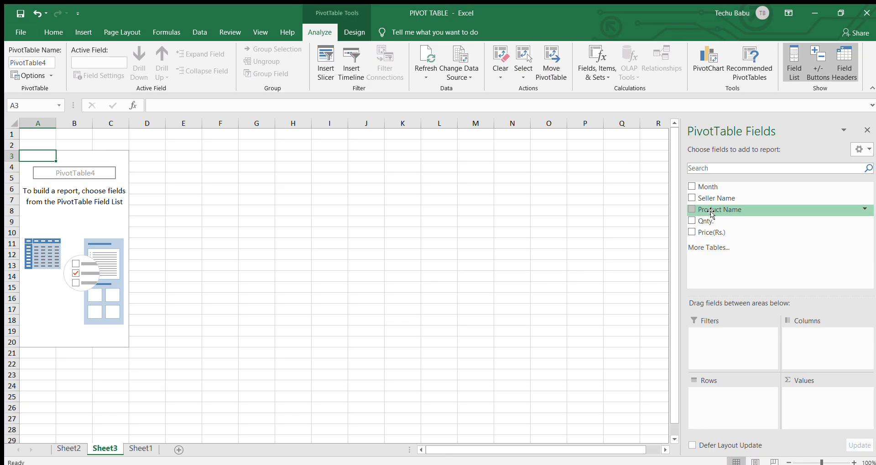
# Step: Build the product-wise report with Product Name in Rows and the sums of Qnty. and Price(Rs.) in Values, each only once
pyautogui.moveTo(710, 212); pyautogui.dragTo(716, 402)
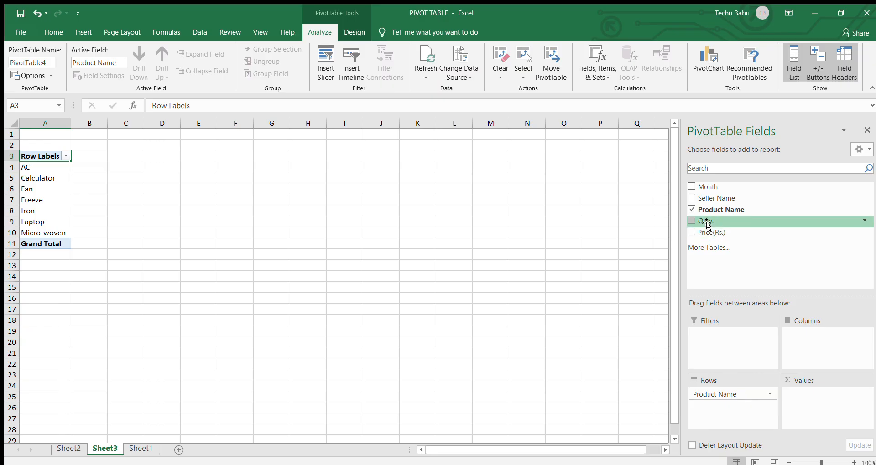
pyautogui.moveTo(706, 224); pyautogui.dragTo(824, 425)
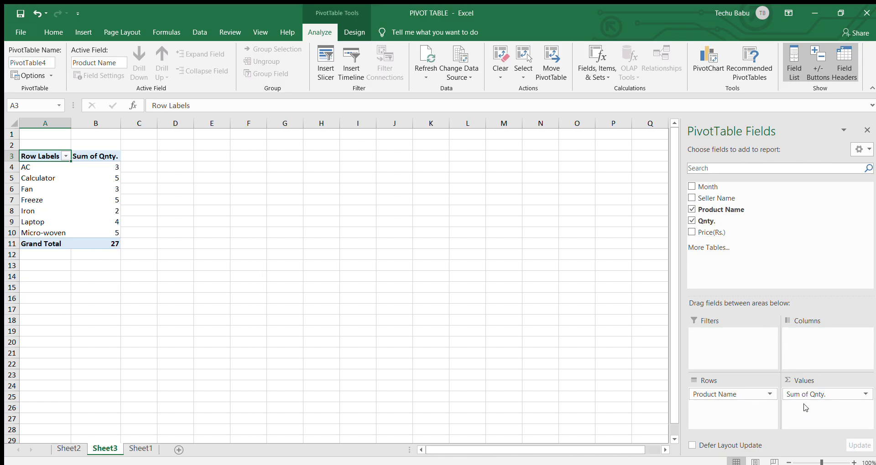
pyautogui.click(692, 231)
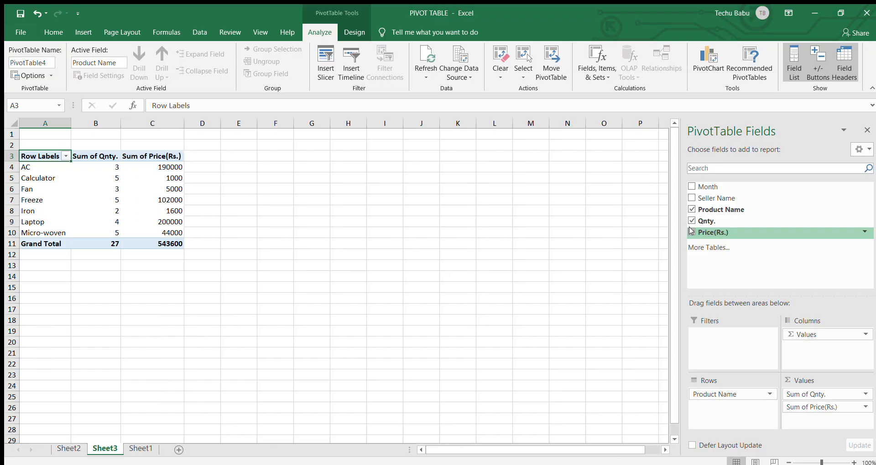
pyautogui.moveTo(691, 231)
pyautogui.mouseDown()
pyautogui.moveTo(821, 414)
pyautogui.moveTo(823, 439)
pyautogui.moveTo(828, 402)
pyautogui.moveTo(807, 404)
pyautogui.mouseUp()
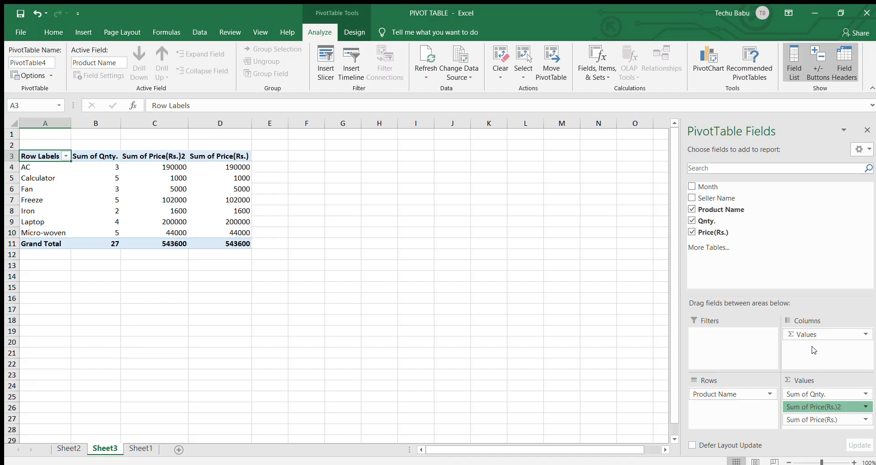
pyautogui.click(813, 382)
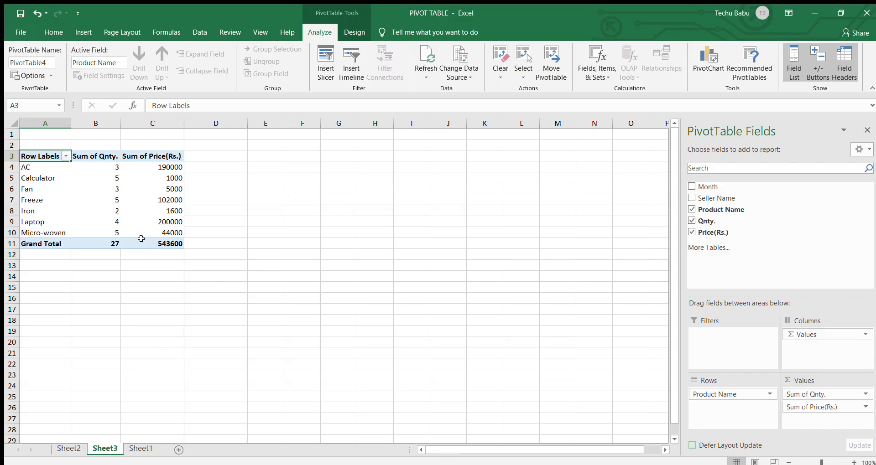
# Step: Insert a third PivotTable from the Sheet1 sales table B3:F16 on another new worksheet
pyautogui.click(141, 449)
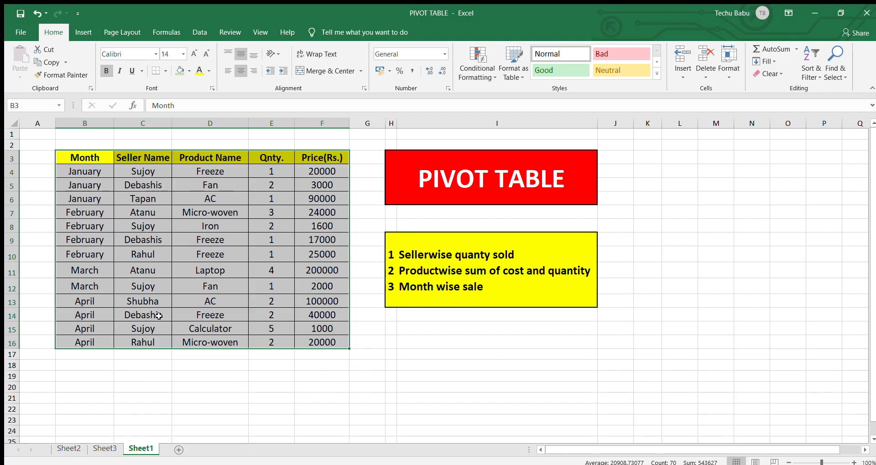
pyautogui.click(81, 155)
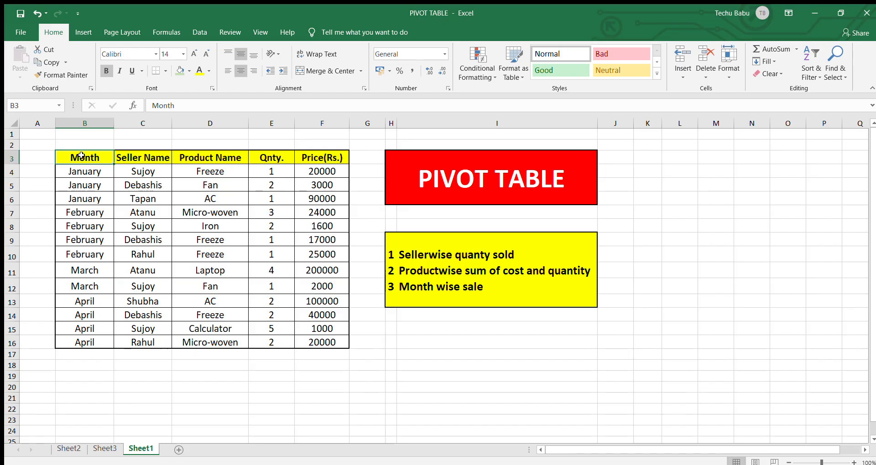
pyautogui.hotkey('ctrl', 'a')
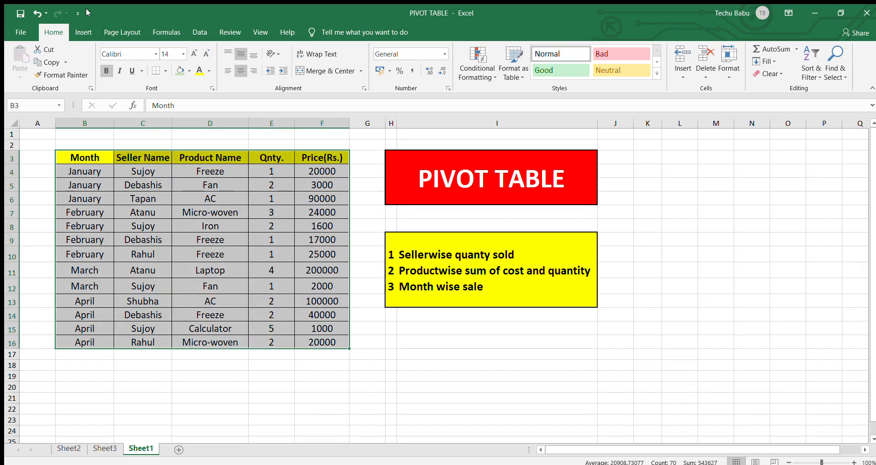
pyautogui.click(76, 29)
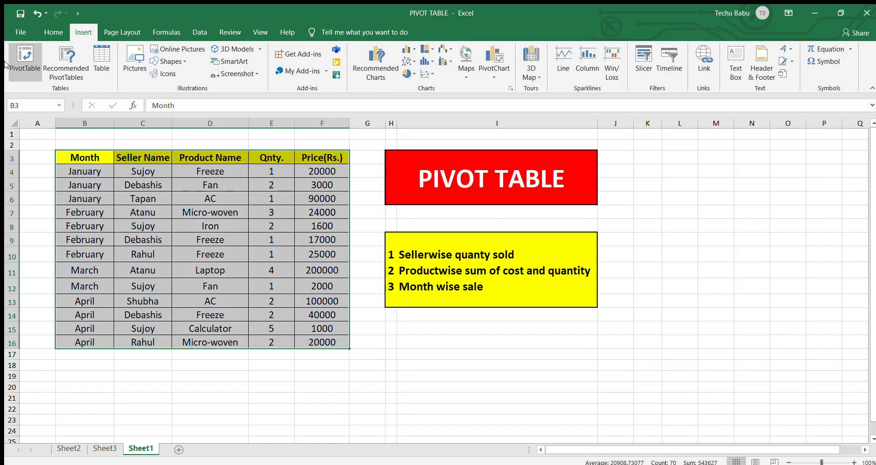
pyautogui.click(26, 56)
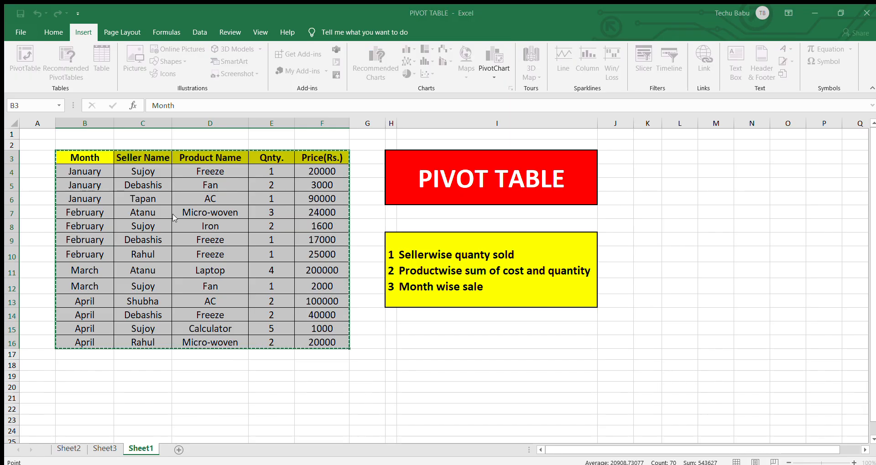
pyautogui.click(268, 320)
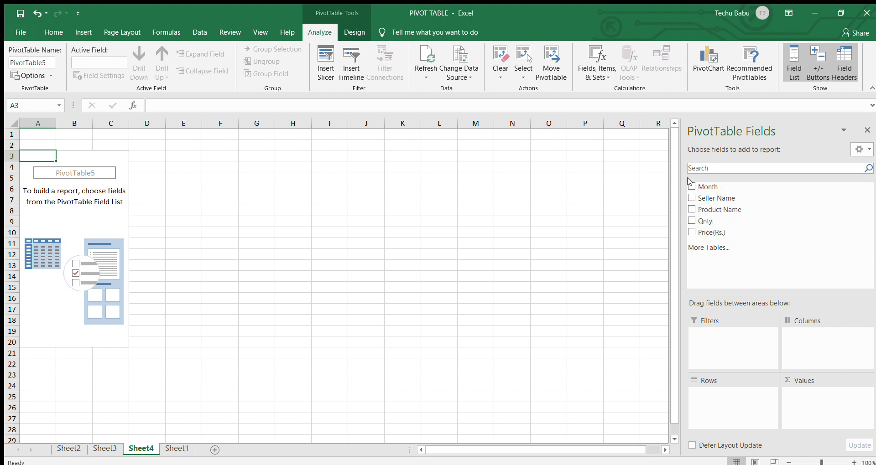
# Step: Build the month-wise report with Month in Filters, Product Name in Rows, and the sums of Qnty. and Price(Rs.) in Values
pyautogui.moveTo(689, 186); pyautogui.dragTo(709, 345)
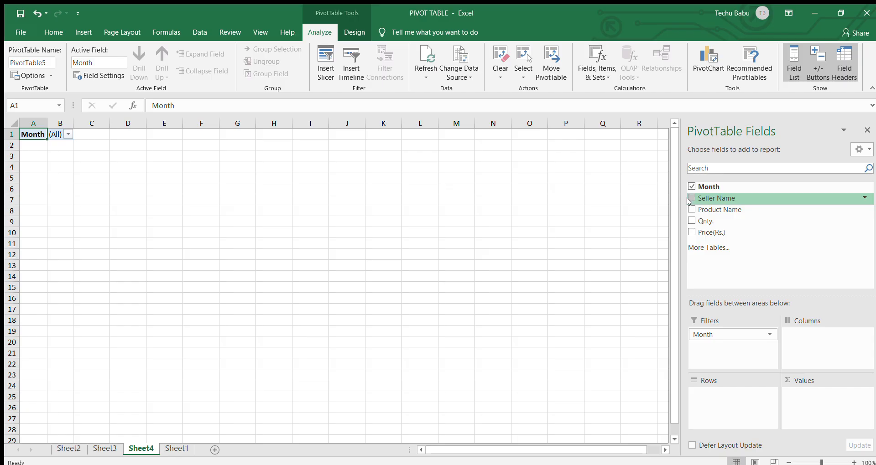
pyautogui.moveTo(690, 208); pyautogui.dragTo(745, 403)
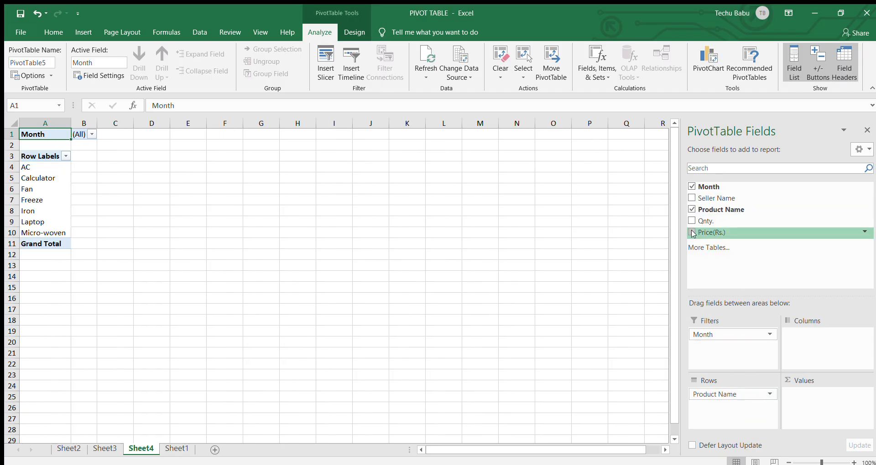
pyautogui.moveTo(692, 220); pyautogui.dragTo(803, 401)
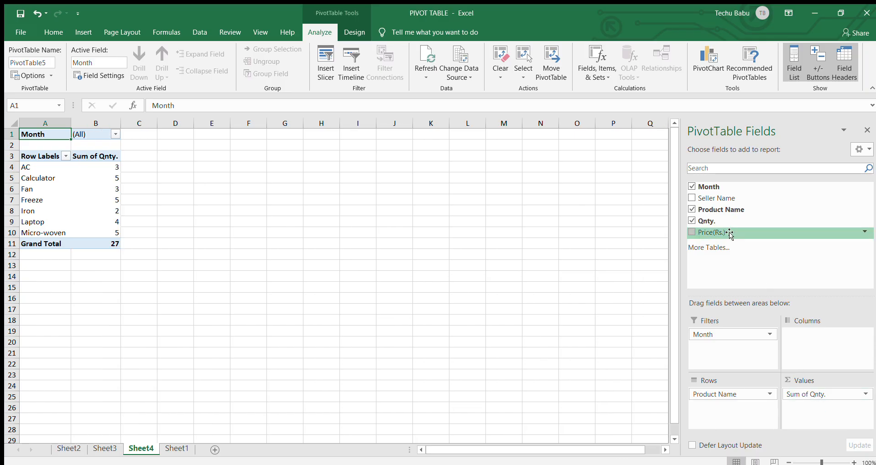
pyautogui.moveTo(690, 232); pyautogui.dragTo(808, 407)
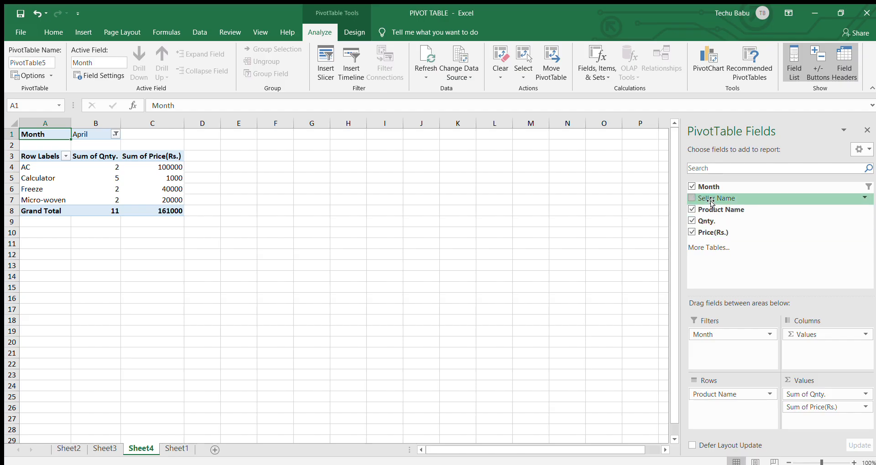
# Step: Try Seller Name in the Columns with all months shown, and move it to the Rows beneath Product Name
pyautogui.moveTo(712, 202)
pyautogui.mouseDown()
pyautogui.moveTo(808, 349)
pyautogui.moveTo(837, 369)
pyautogui.moveTo(809, 355)
pyautogui.mouseUp()
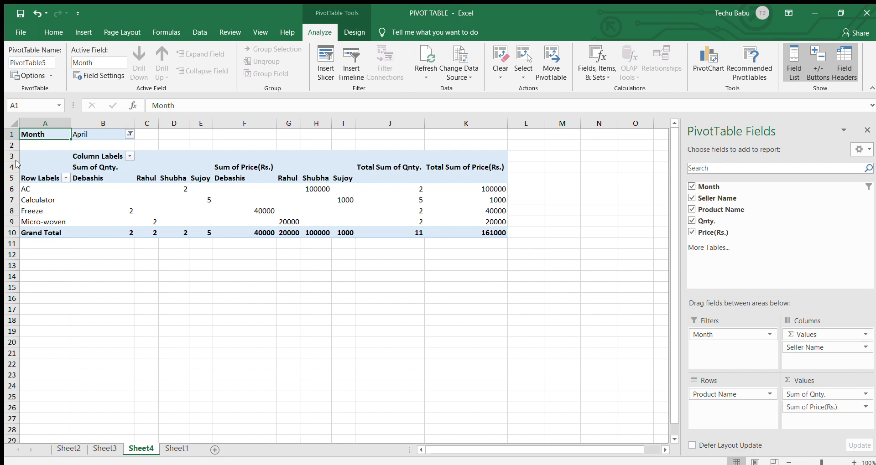
pyautogui.click(79, 278)
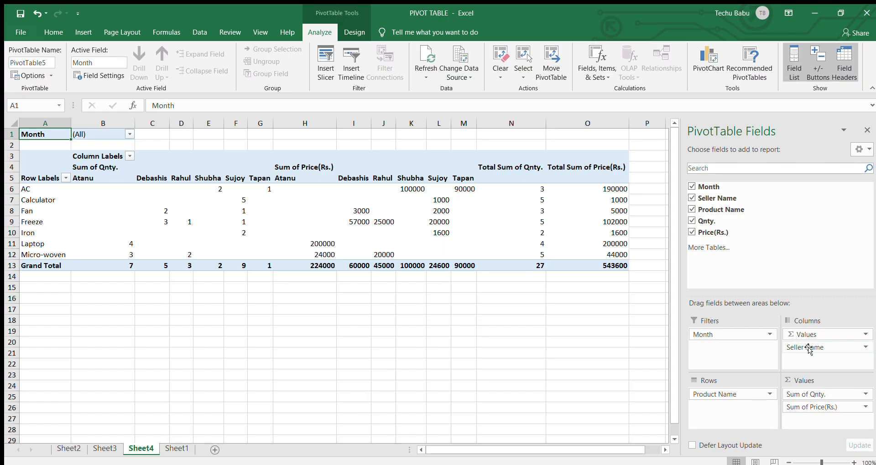
pyautogui.moveTo(809, 350); pyautogui.dragTo(728, 409)
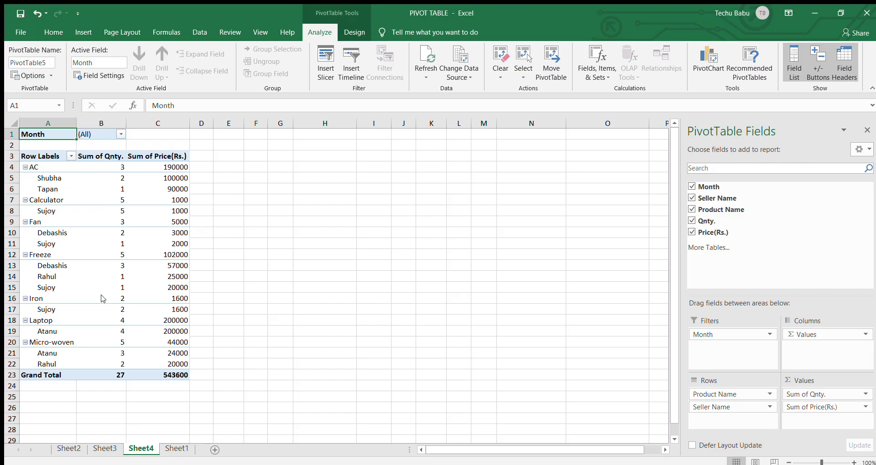
# Step: Filter the month-wise report to February and place Sum of Qnty. beneath Sum of Price(Rs.) in Values
pyautogui.click(69, 274)
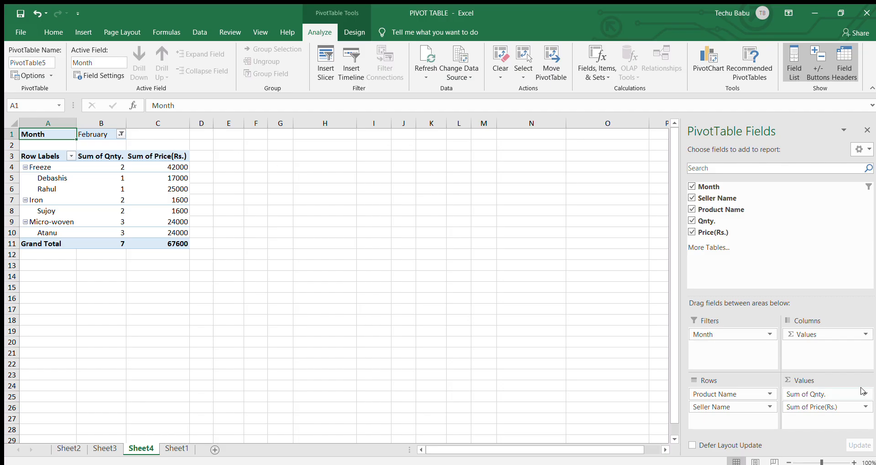
pyautogui.moveTo(862, 390); pyautogui.dragTo(861, 391)
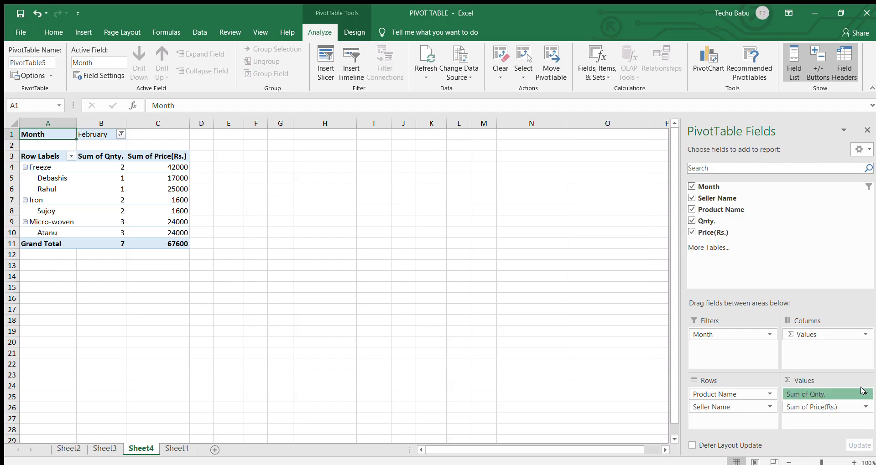
pyautogui.click(815, 272)
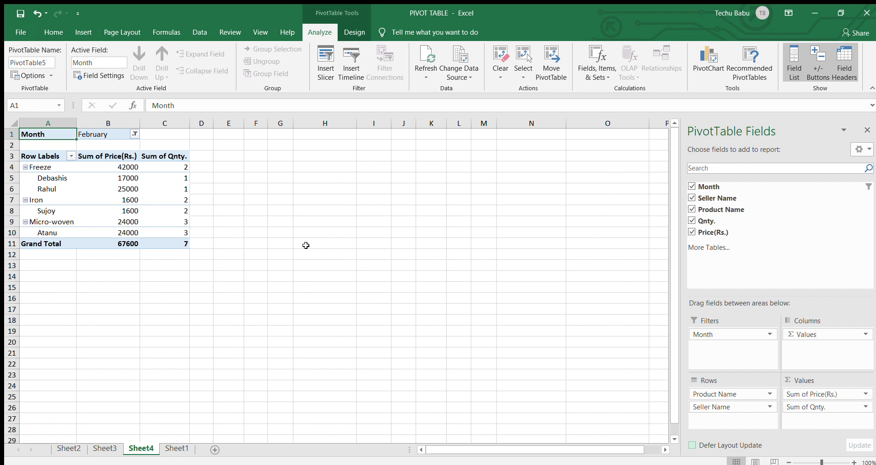
# Step: Clear the Month header in cell B3 of the Sheet1 sales table
pyautogui.click(177, 448)
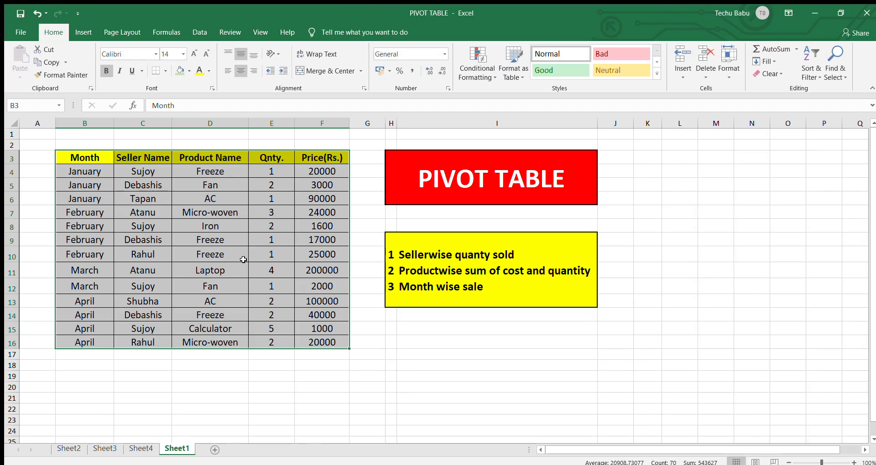
pyautogui.click(96, 158)
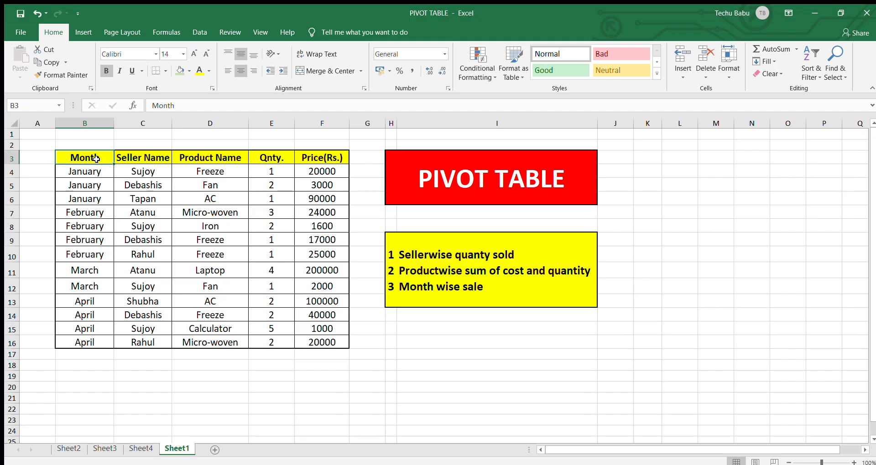
pyautogui.press('BackSpace')
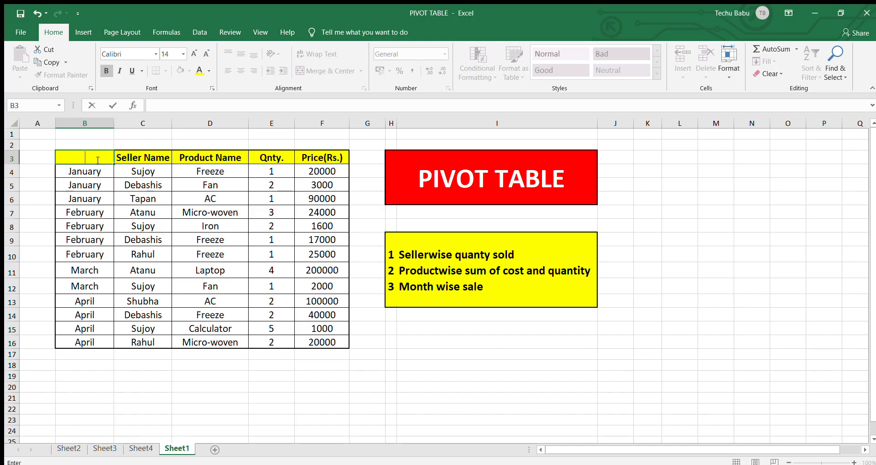
pyautogui.click(336, 378)
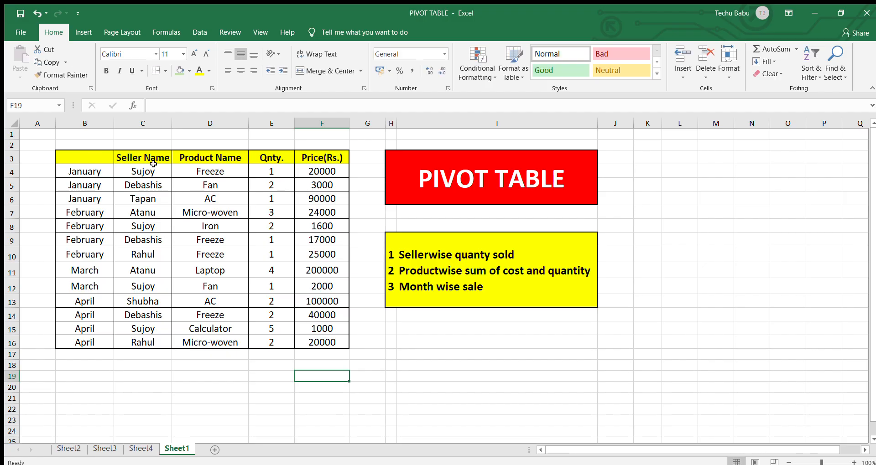
# Step: Insert a PivotTable on a new worksheet from the sales table with the blank header, using the range C3:F16
pyautogui.click(86, 157)
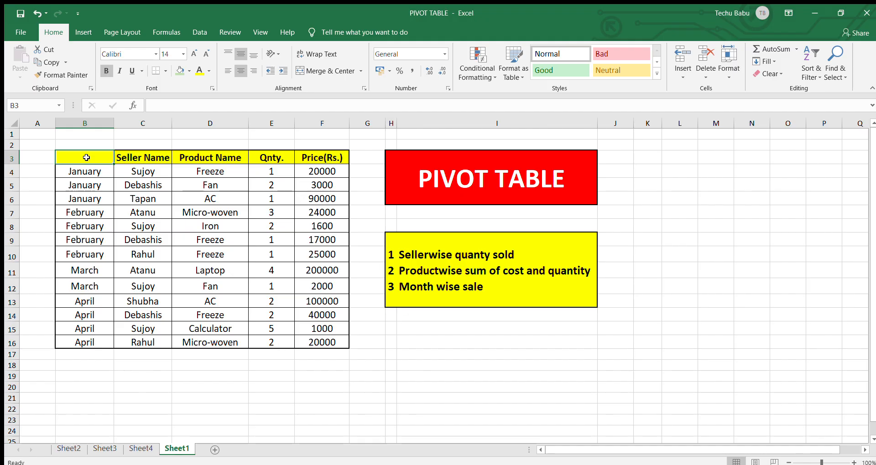
pyautogui.hotkey('ctrl', 'a')
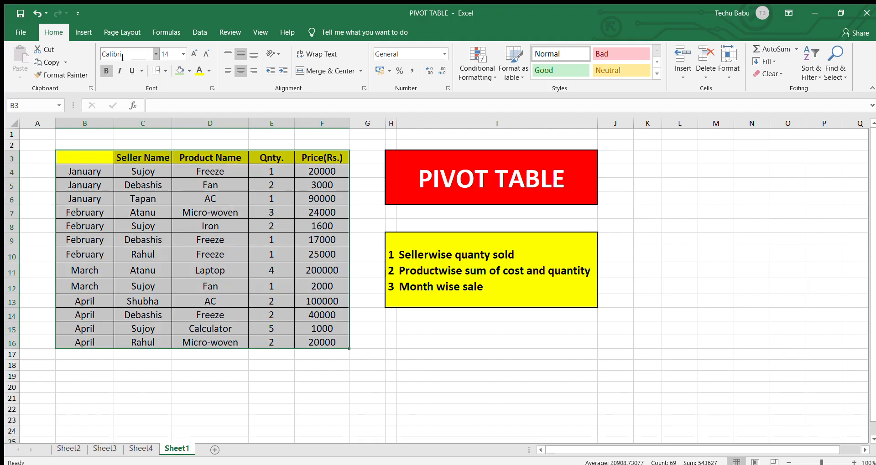
pyautogui.click(70, 28)
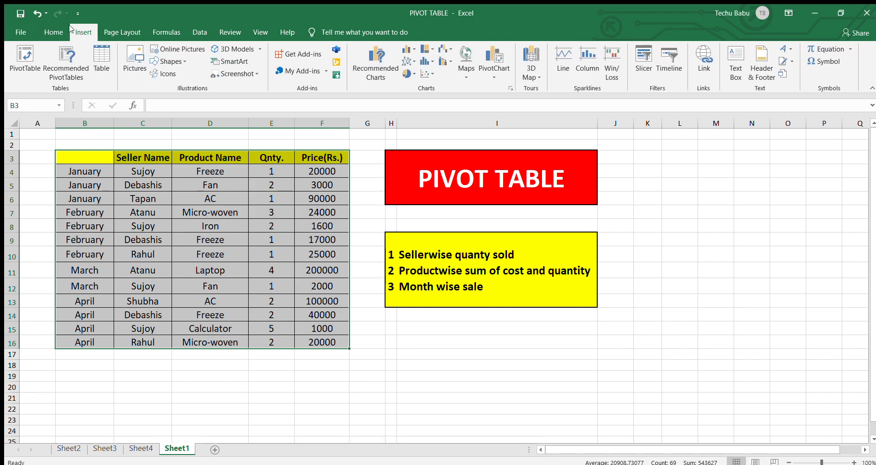
pyautogui.click(16, 59)
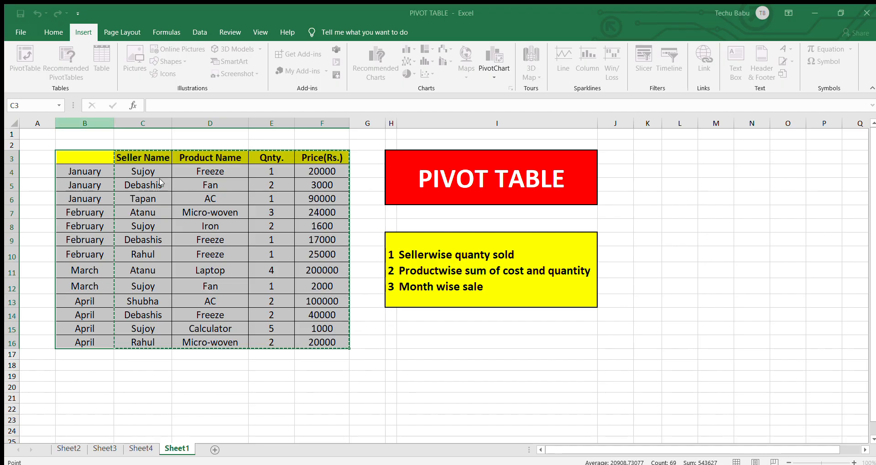
pyautogui.click(275, 311)
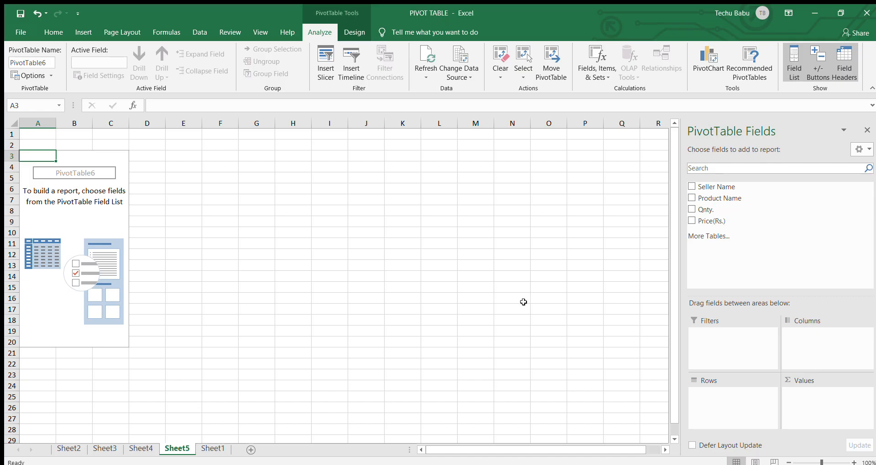
# Step: Restore the header Month in cell B3 of the Sheet1 sales table
pyautogui.click(210, 448)
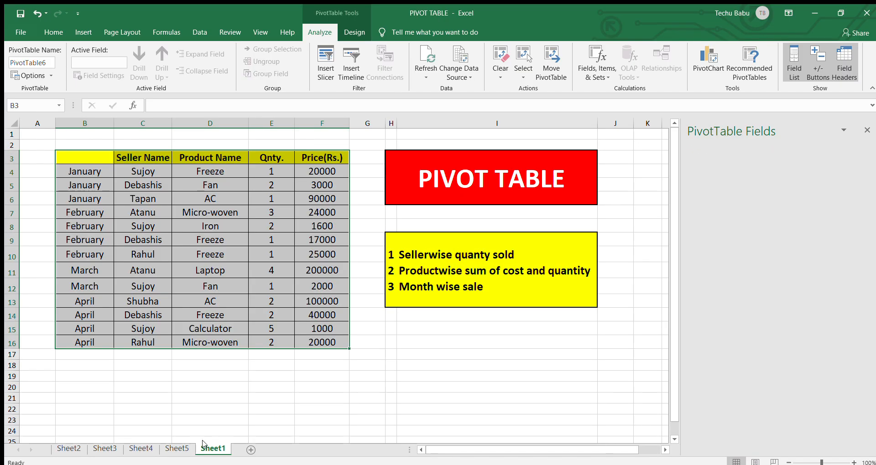
pyautogui.click(67, 159)
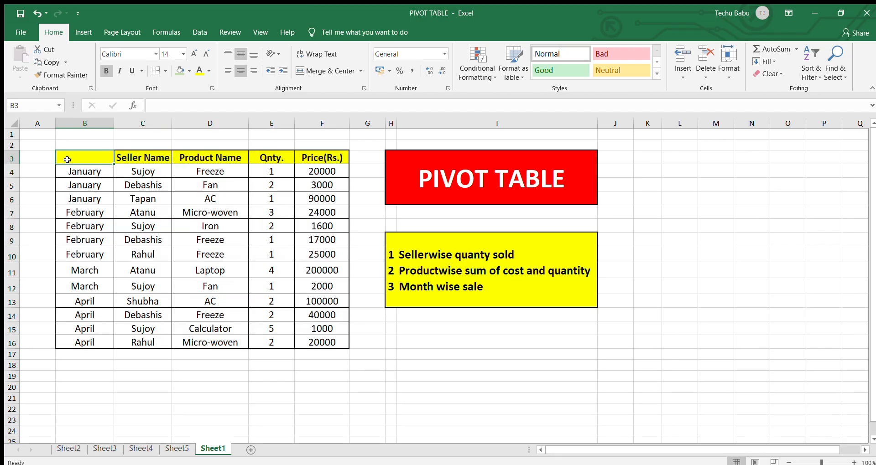
pyautogui.write('Month')
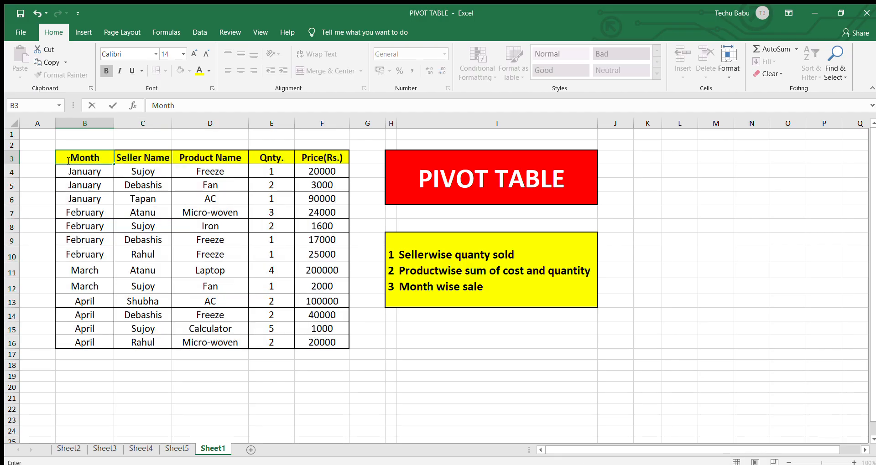
pyautogui.click(297, 358)
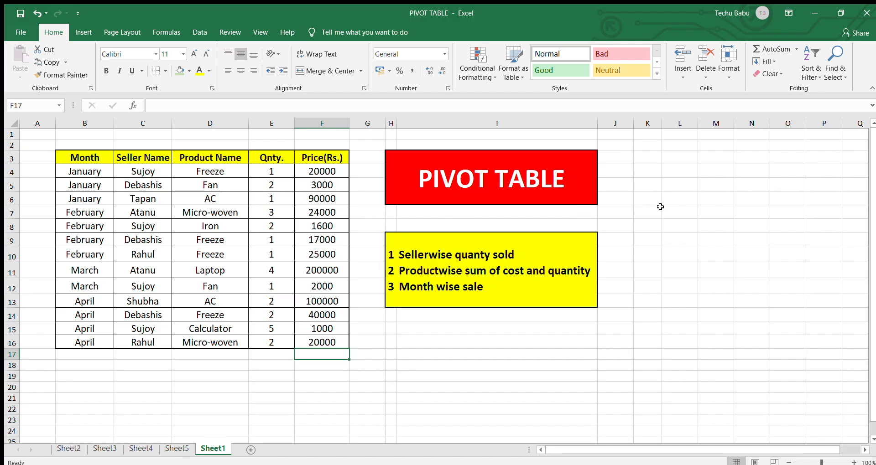
pyautogui.click(684, 212)
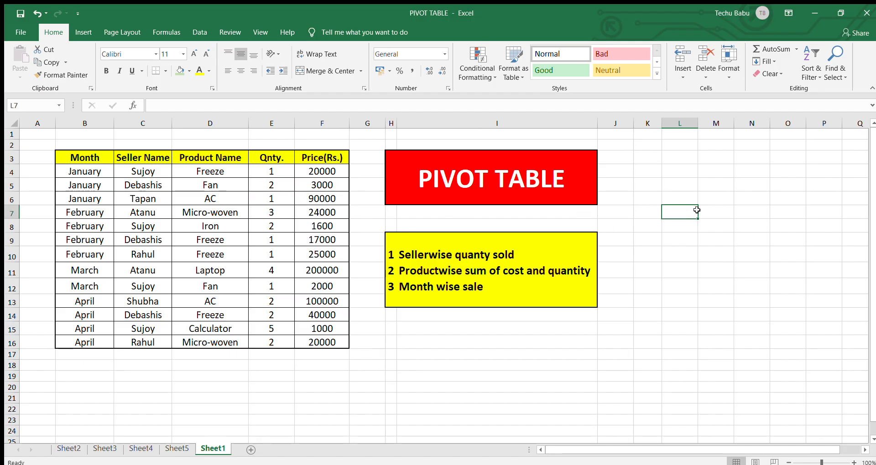
pyautogui.click(713, 211)
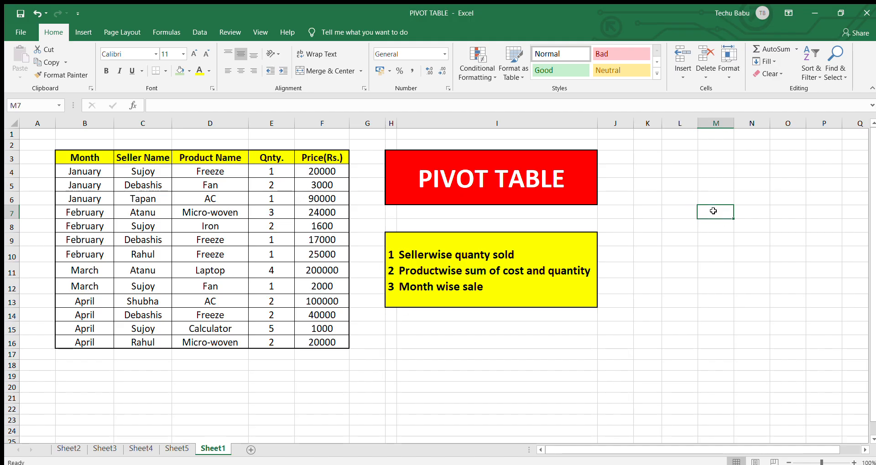
pyautogui.click(682, 212)
pyautogui.click(645, 212)
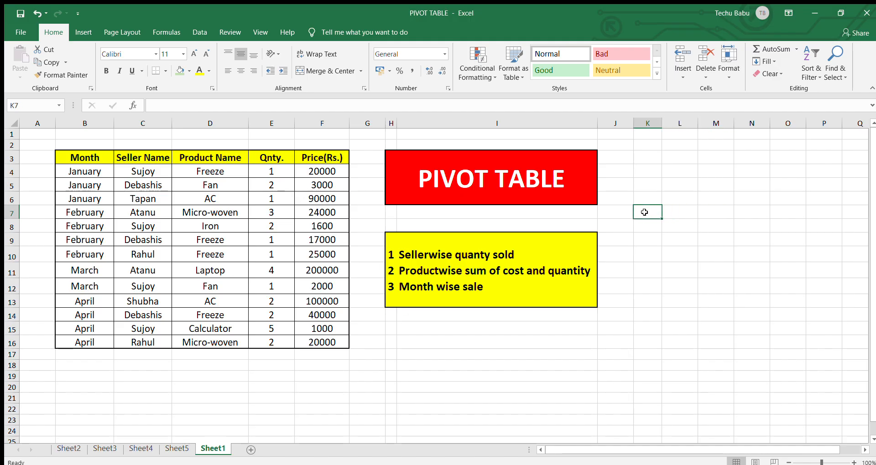